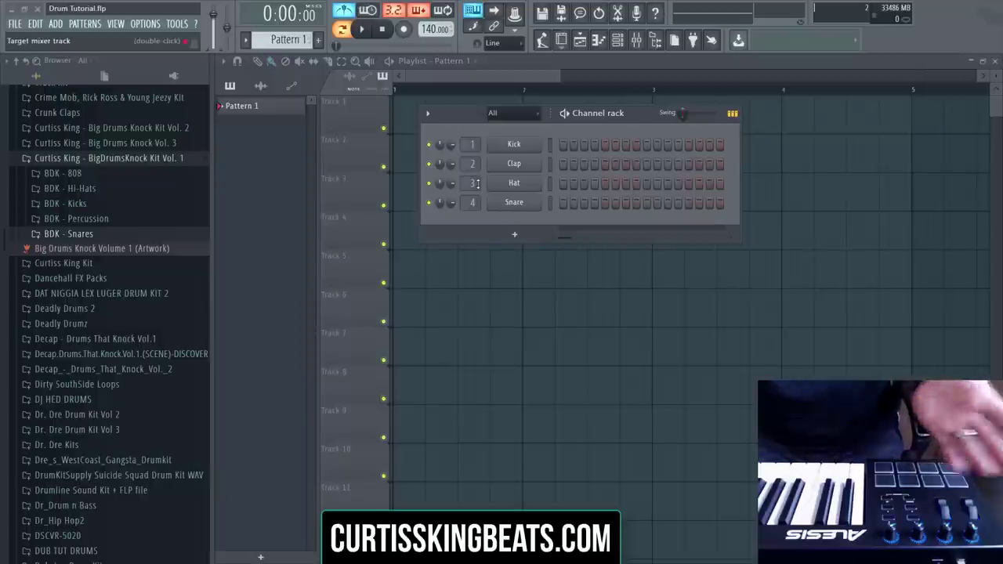
# Step: Check the MIDI input and output device settings, then add an FPC drum channel
pyautogui.click(145, 24)
pyautogui.click(161, 47)
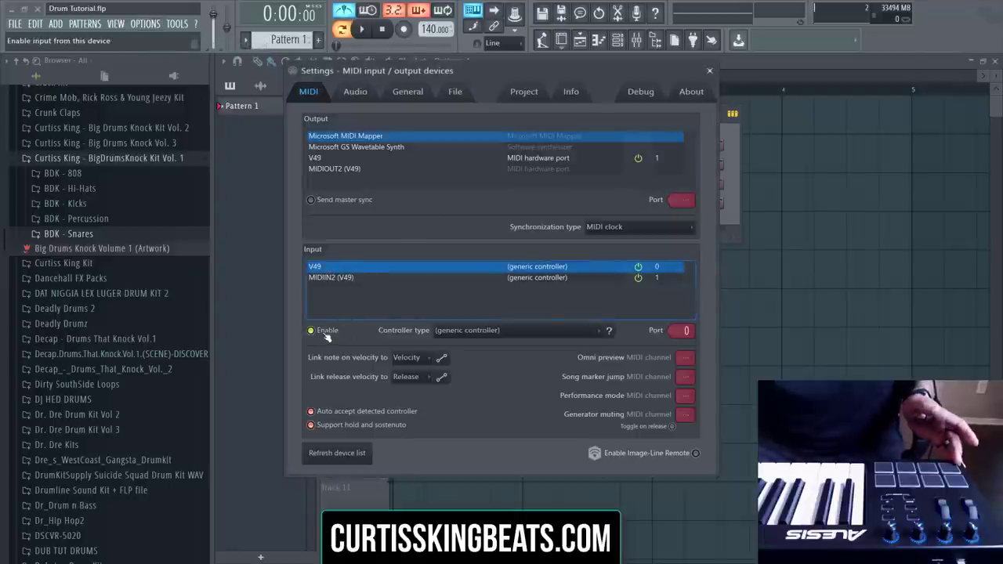
pyautogui.click(710, 71)
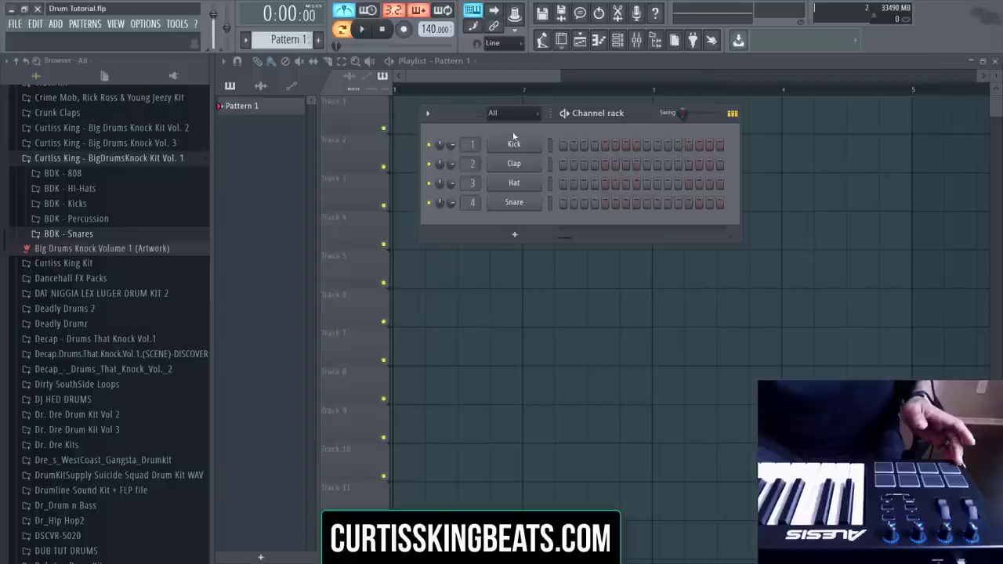
pyautogui.click(517, 237)
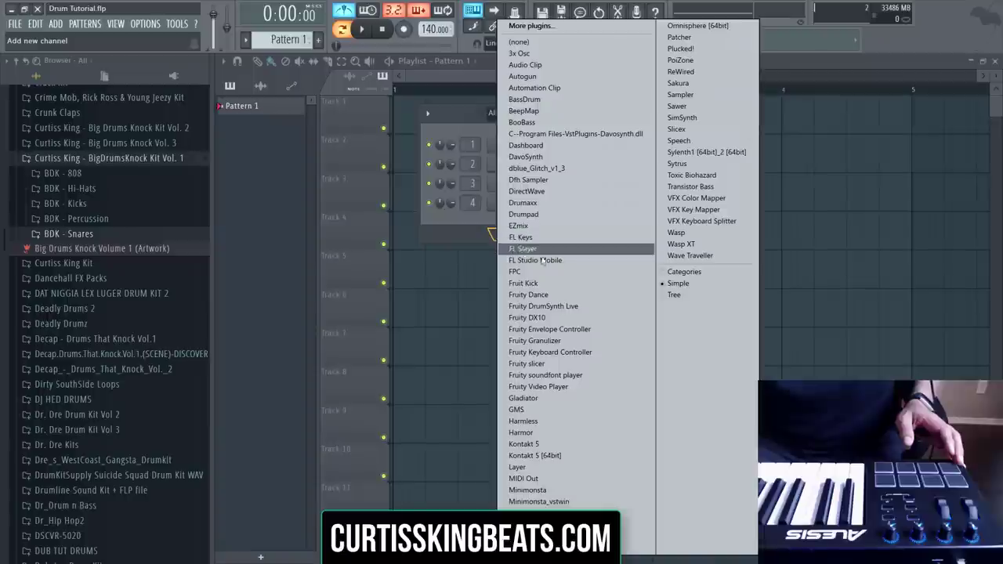
pyautogui.click(548, 275)
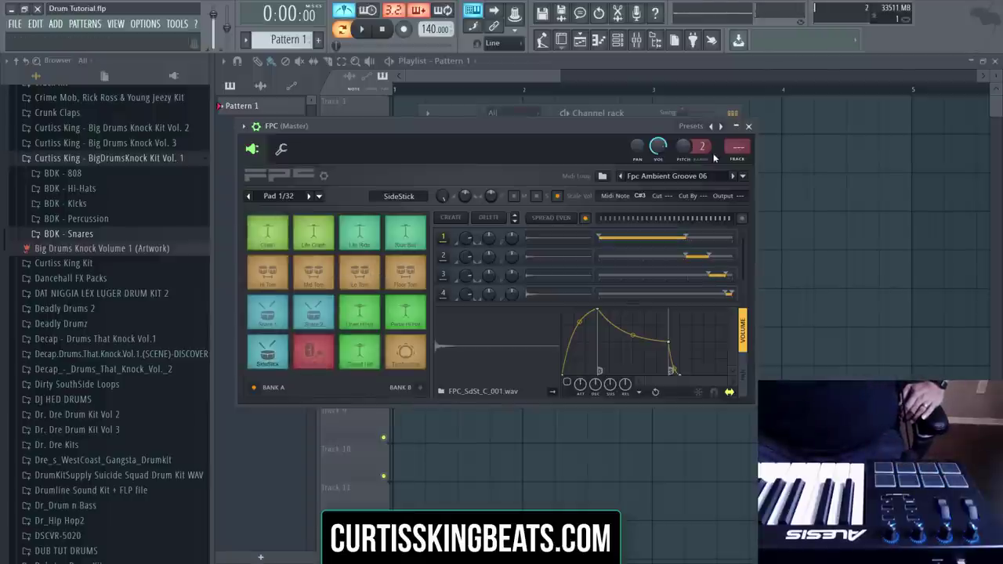
# Step: Switch the FPC kit preset to Empty, leaving every Bank A pad blank
pyautogui.click(725, 129)
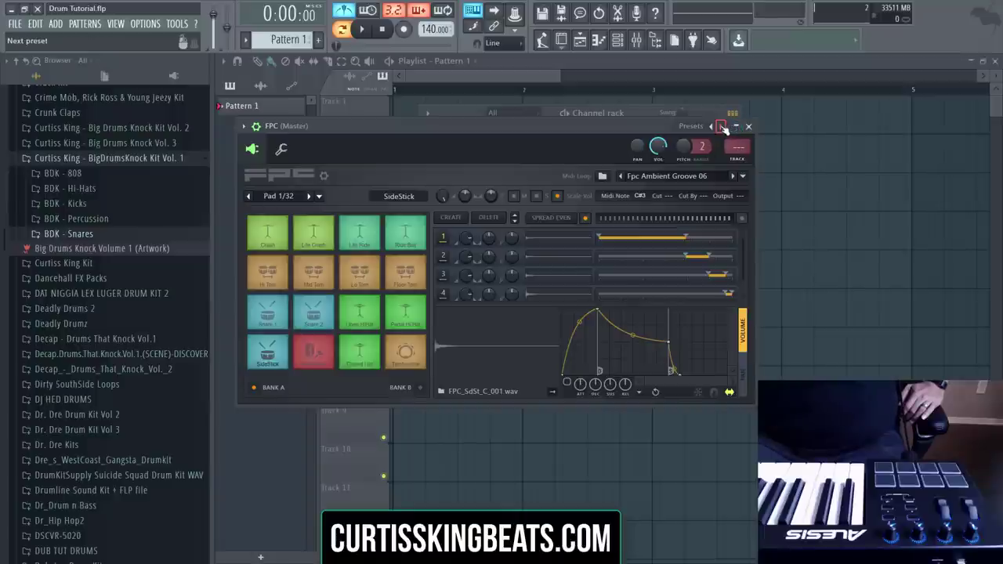
pyautogui.click(723, 129)
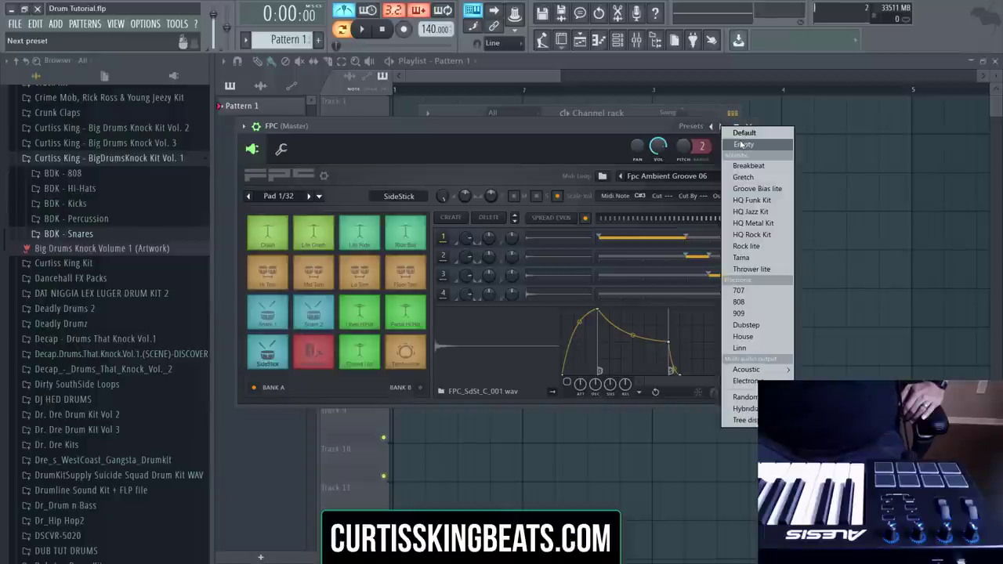
pyautogui.click(743, 145)
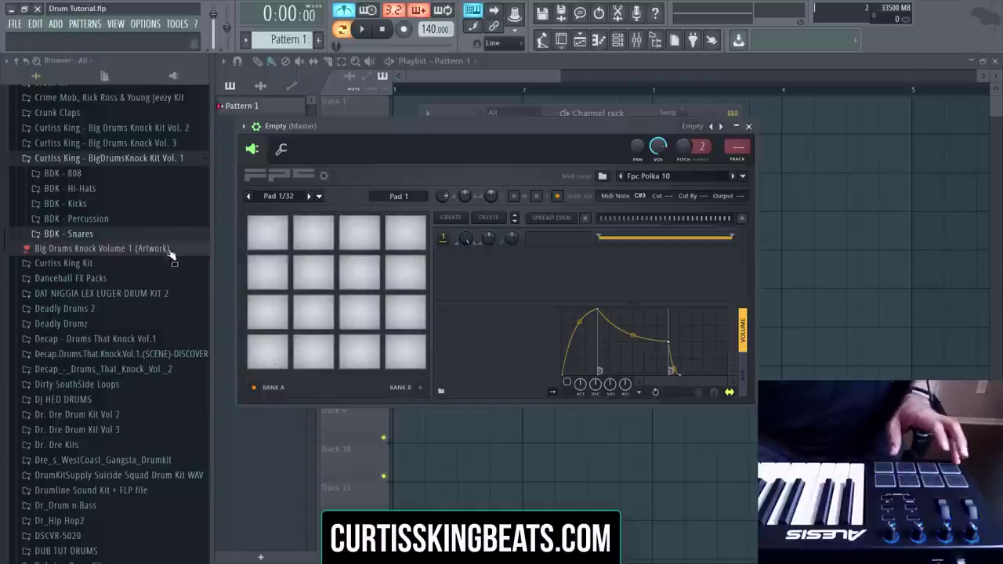
# Step: Layer BDK - Stadium Kick 3 and Stadium Kick 6 on pad 1, second layer at 89% volume
pyautogui.click(87, 207)
pyautogui.moveTo(110, 265); pyautogui.dragTo(266, 360)
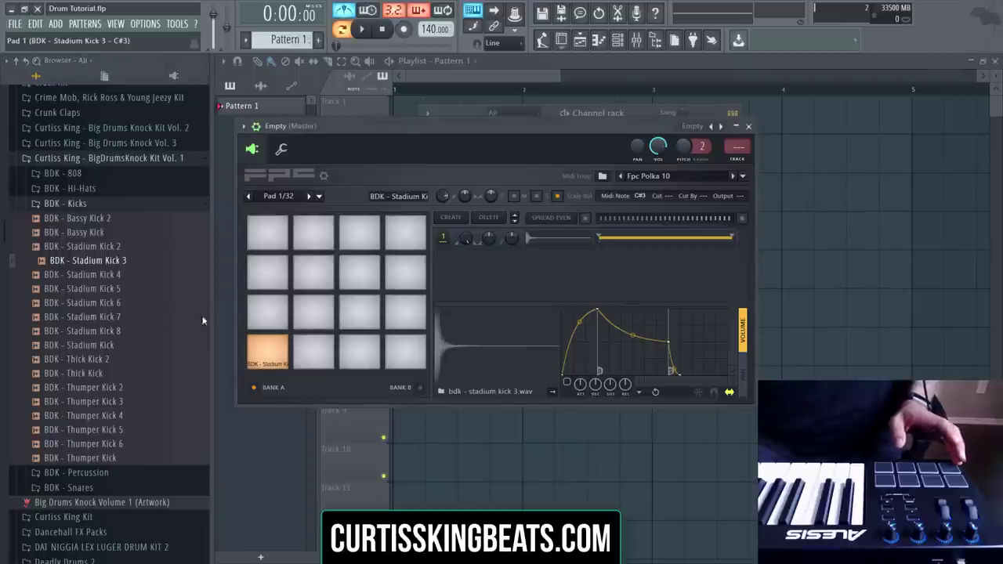
pyautogui.click(125, 304)
pyautogui.moveTo(125, 305); pyautogui.dragTo(538, 250)
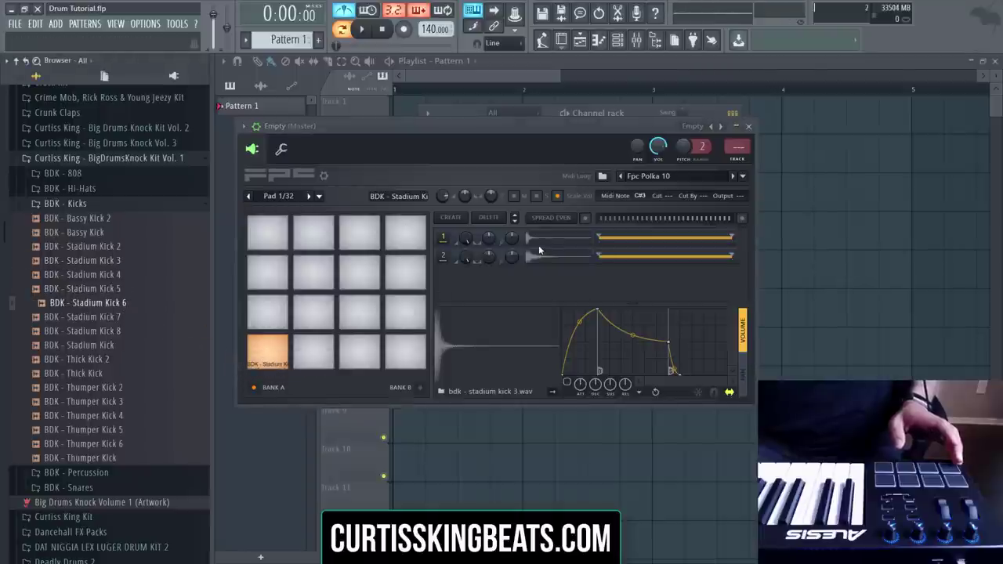
pyautogui.moveTo(465, 258); pyautogui.dragTo(465, 255)
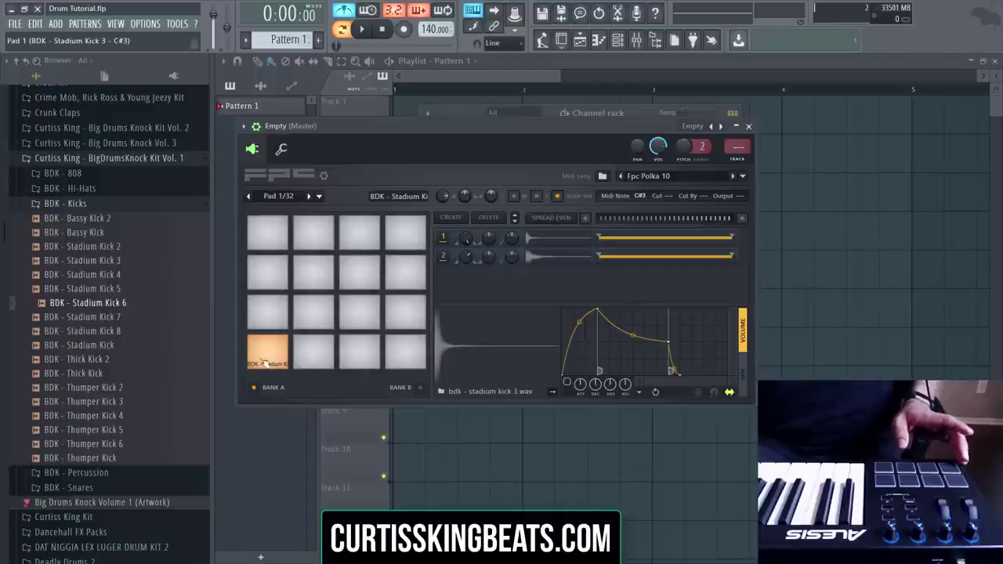
# Step: Audition the BDK snares, then load Fun Clap onto pad 2 with Marching Snare 2 layered
pyautogui.click(101, 205)
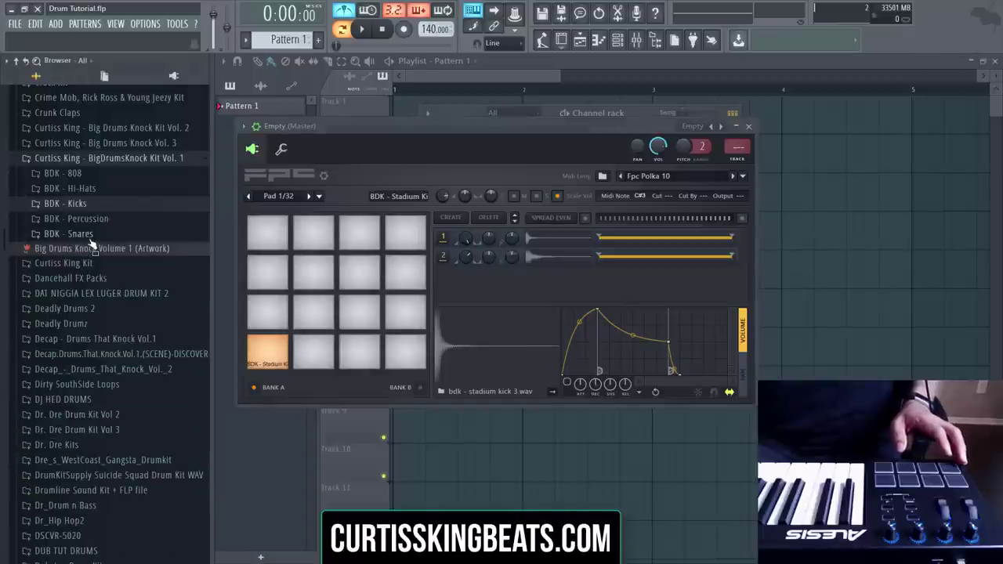
pyautogui.click(78, 234)
pyautogui.click(94, 275)
pyautogui.click(93, 303)
pyautogui.press('Down')
pyautogui.press('Down')
pyautogui.press('Down')
pyautogui.press('Down')
pyautogui.press('Down')
pyautogui.press('Down')
pyautogui.click(112, 331)
pyautogui.moveTo(112, 331); pyautogui.dragTo(314, 354)
pyautogui.click(149, 373)
pyautogui.press('Up')
pyautogui.moveTo(149, 373); pyautogui.dragTo(313, 352)
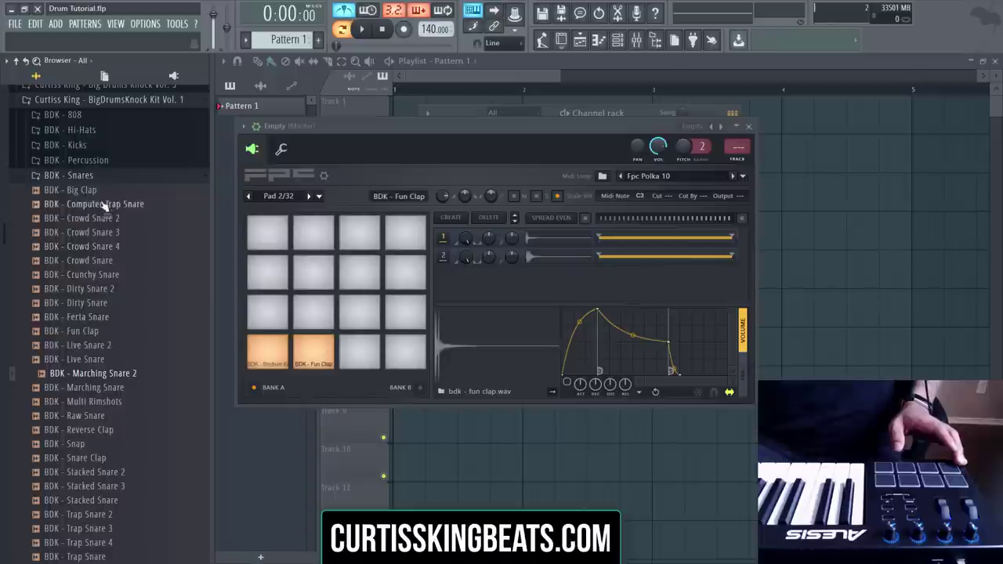
# Step: Load BDK - Crispy Hi-Hat 3 from the Hi-Hats folder onto pad 3
pyautogui.click(81, 130)
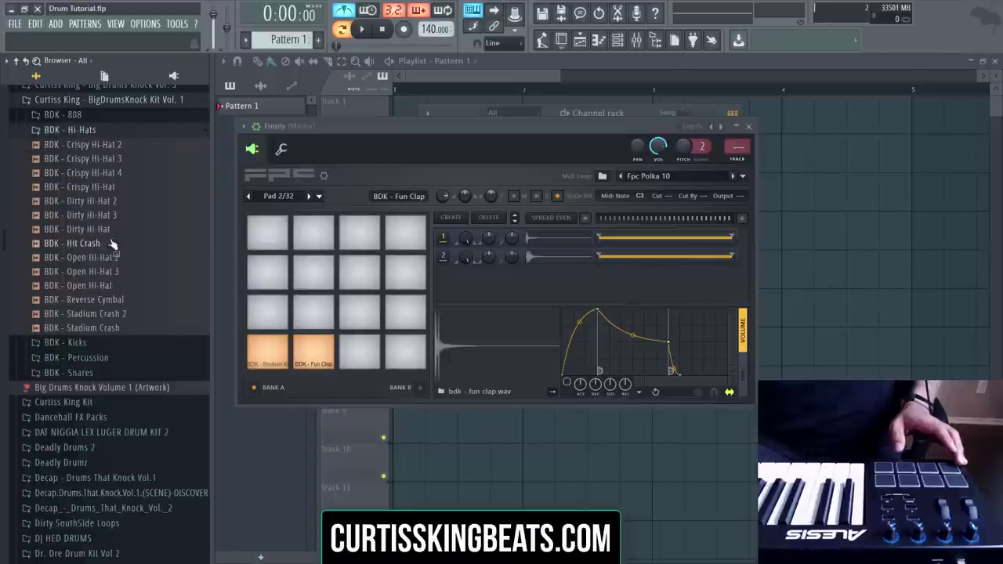
pyautogui.click(112, 162)
pyautogui.moveTo(112, 161); pyautogui.dragTo(357, 358)
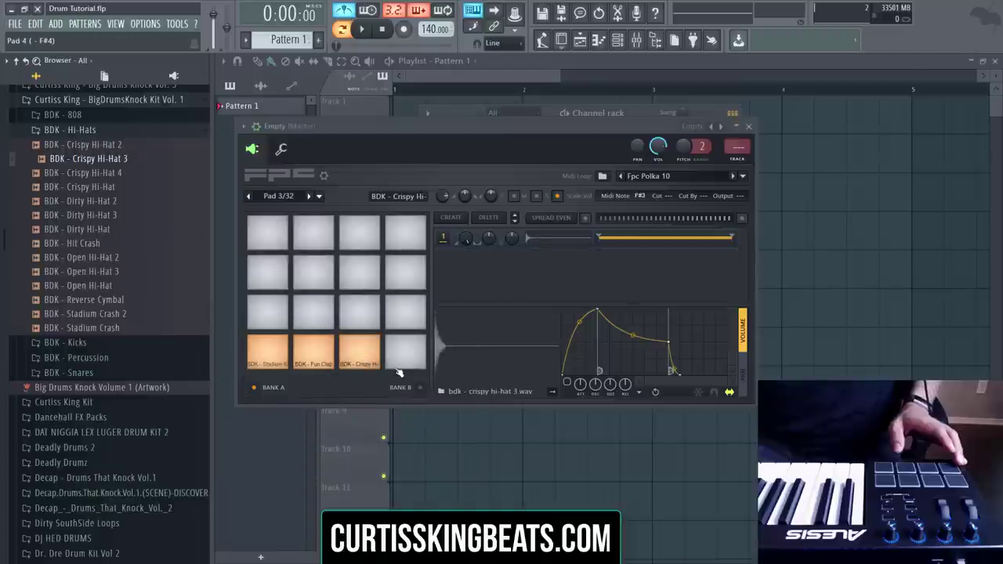
pyautogui.click(82, 130)
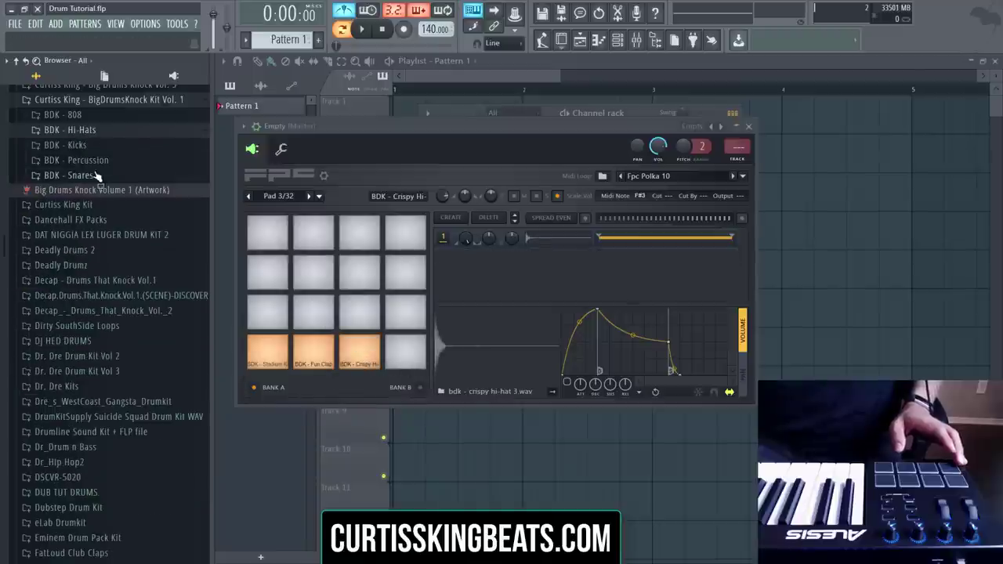
# Step: Audition several BDK snares and load BDK - Snare Clap onto pad 4
pyautogui.click(92, 175)
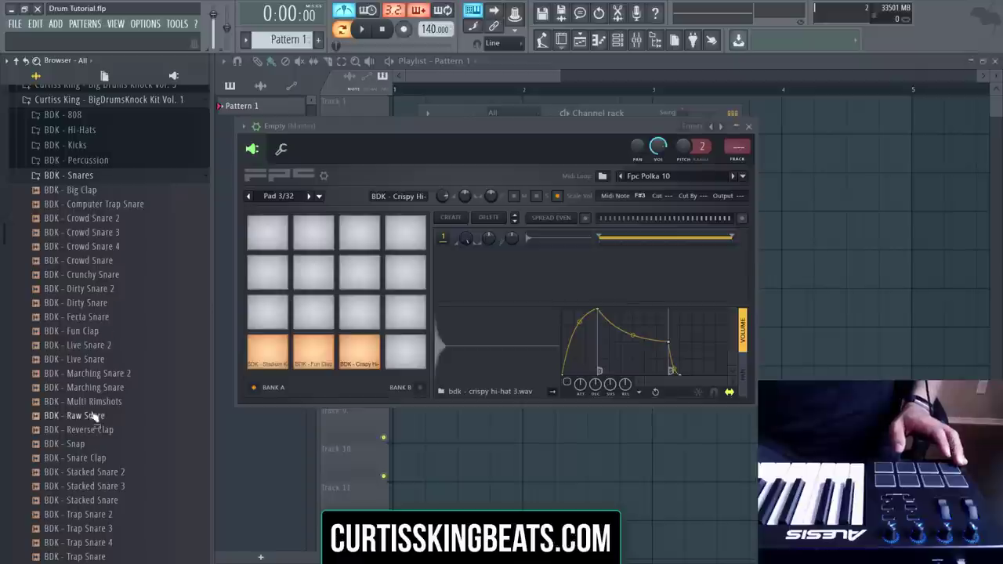
pyautogui.click(118, 387)
pyautogui.click(118, 430)
pyautogui.click(119, 447)
pyautogui.click(122, 458)
pyautogui.moveTo(118, 459); pyautogui.dragTo(414, 351)
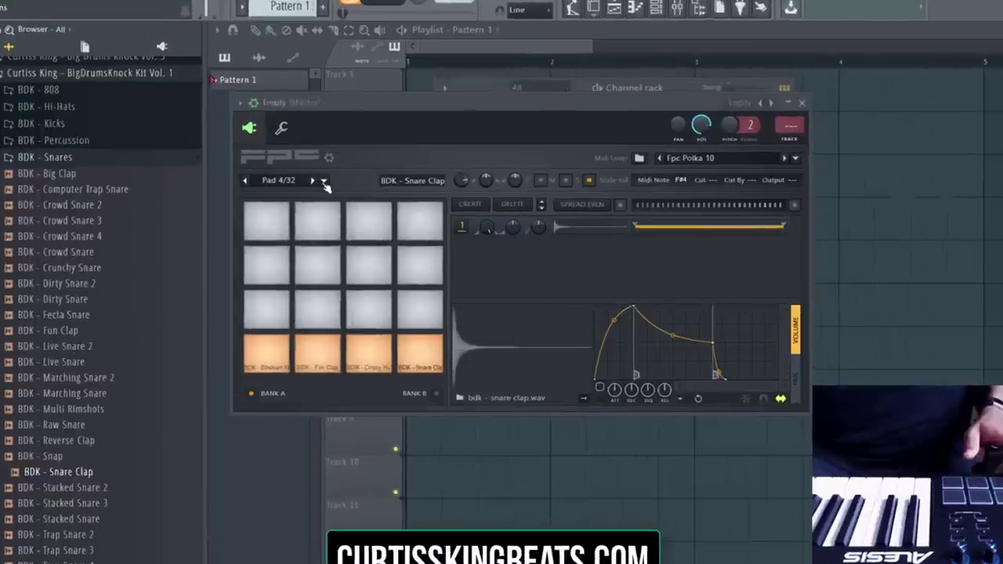
pyautogui.click(318, 196)
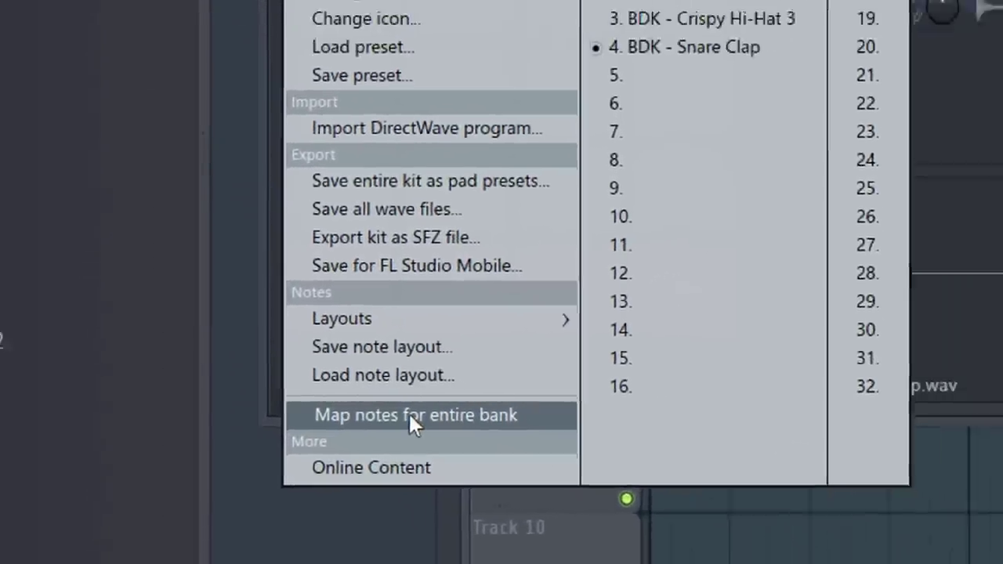
# Step: Choose 'Map notes for entire bank' to remap Bank A's MIDI notes
pyautogui.click(442, 416)
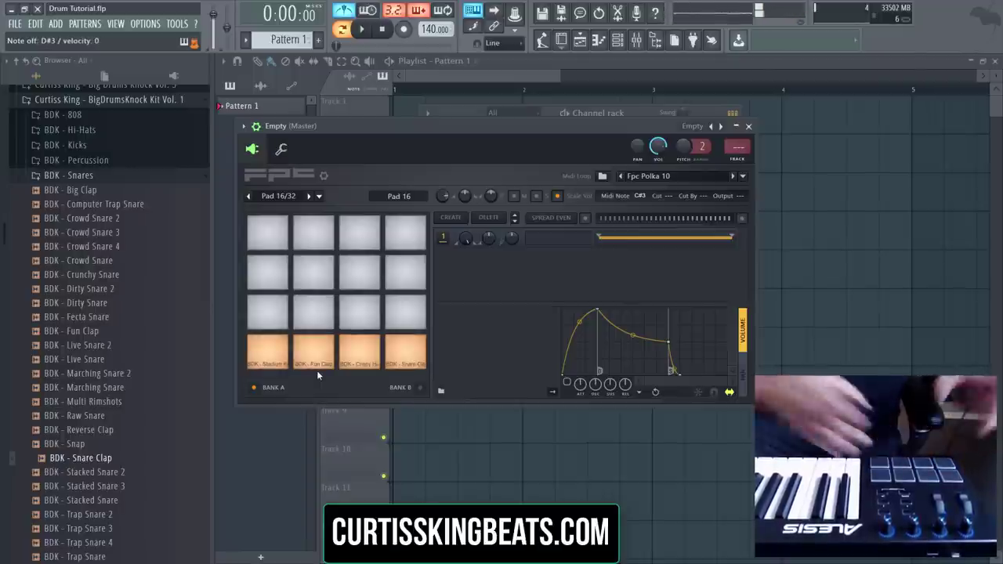
# Step: Load BDK - Dirty Pop 2, Dirty Tamborine 2 and Rim Roll onto pads 5, 6 and 7
pyautogui.moveTo(110, 302); pyautogui.dragTo(99, 227)
pyautogui.click(94, 160)
pyautogui.click(100, 203)
pyautogui.click(101, 191)
pyautogui.moveTo(101, 193); pyautogui.dragTo(270, 314)
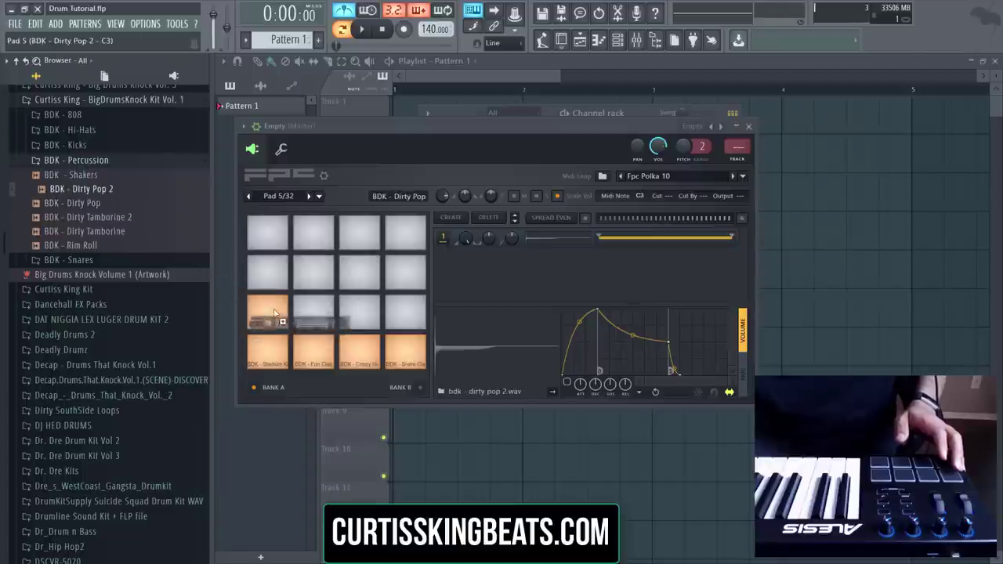
pyautogui.click(114, 221)
pyautogui.moveTo(114, 225); pyautogui.dragTo(313, 313)
pyautogui.moveTo(100, 245); pyautogui.dragTo(359, 315)
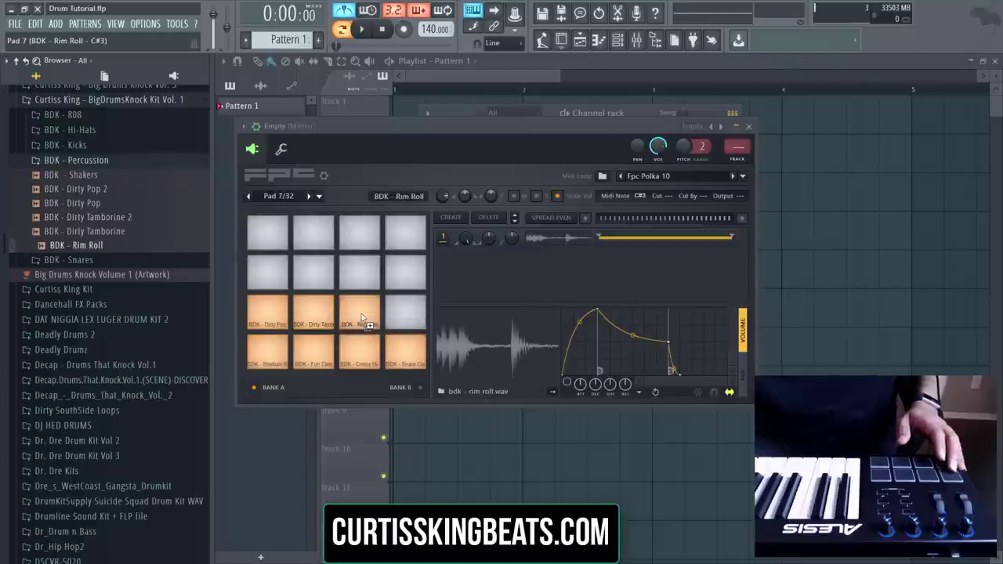
pyautogui.click(320, 197)
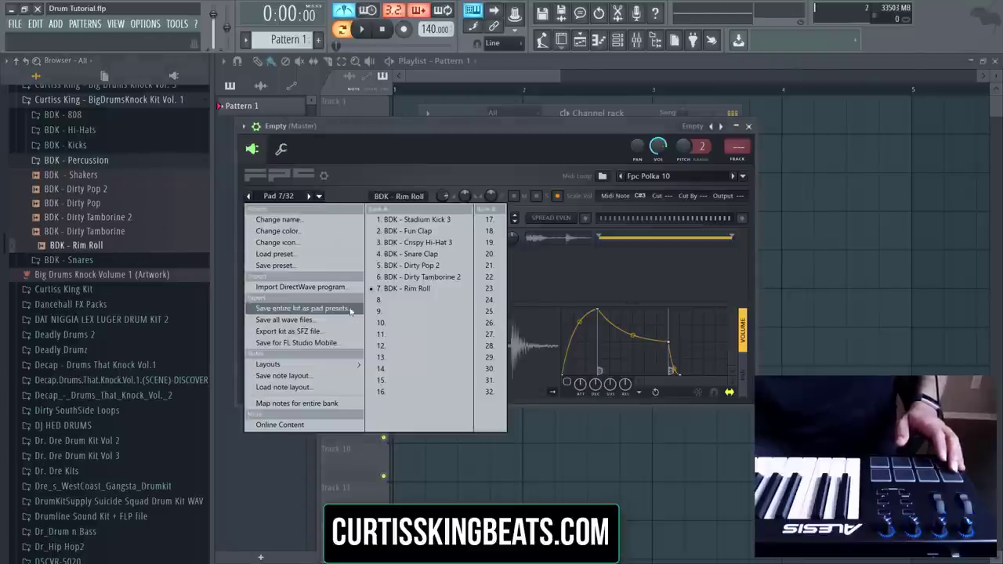